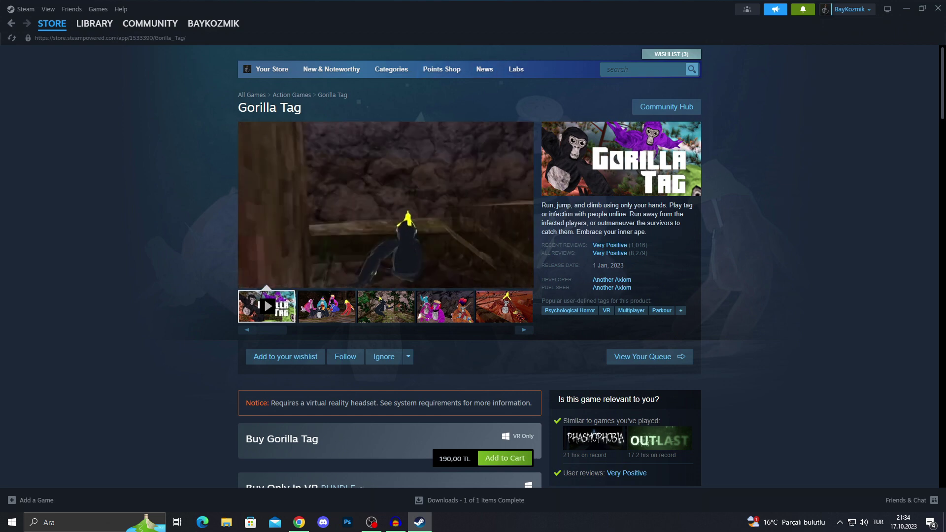
{"action": "scroll", "coordinate": [474, 296], "scroll_direction": "down", "scroll_amount": 2}
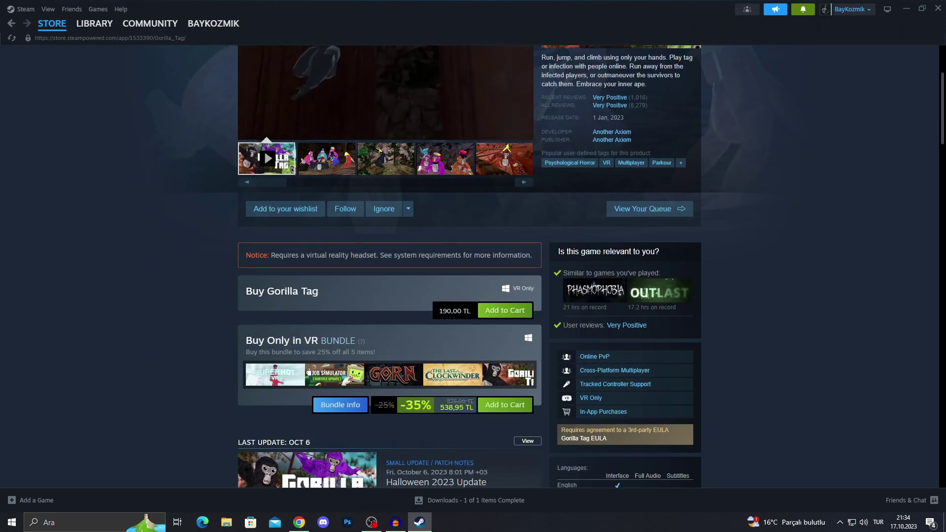
{"action": "scroll", "coordinate": [473, 296], "scroll_direction": "up", "scroll_amount": 2}
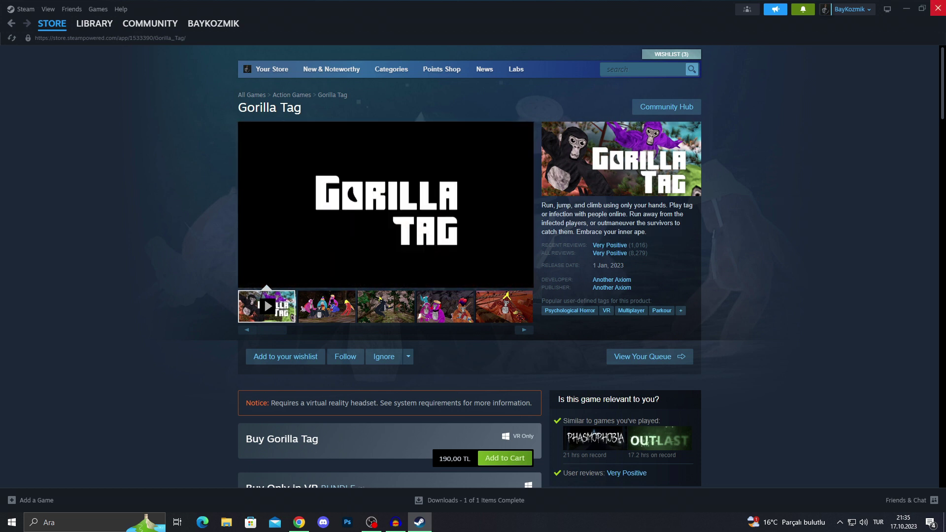
Close the Steam window, then close the Oculus app with Alt+F4
{"action": "left_click", "coordinate": [938, 9]}
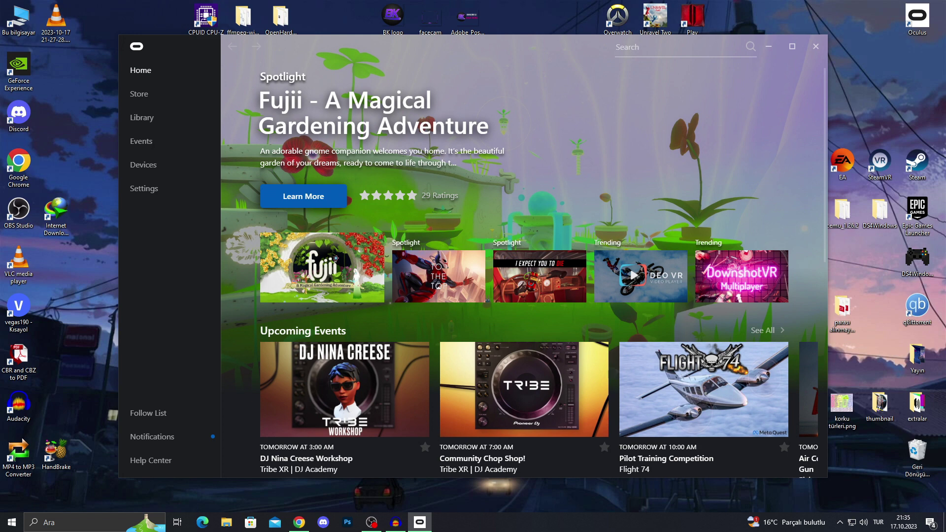
{"action": "key", "text": "alt+F4"}
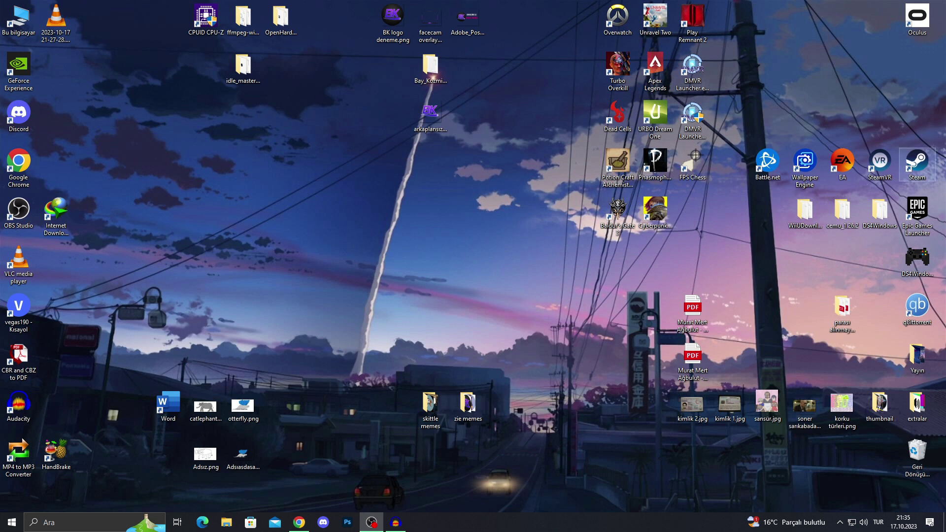
Relaunch Steam and go to the Storage page of its Settings
{"action": "double_click", "coordinate": [917, 164]}
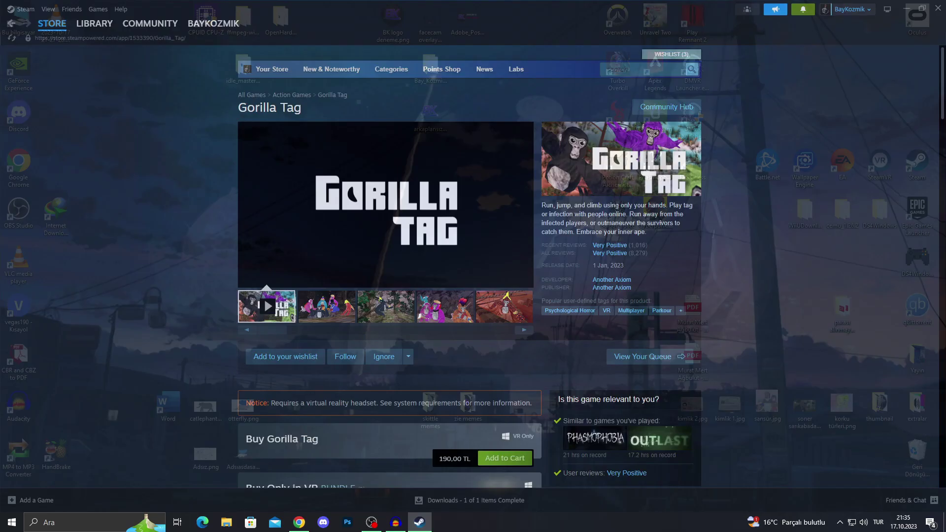
{"action": "left_click", "coordinate": [21, 9]}
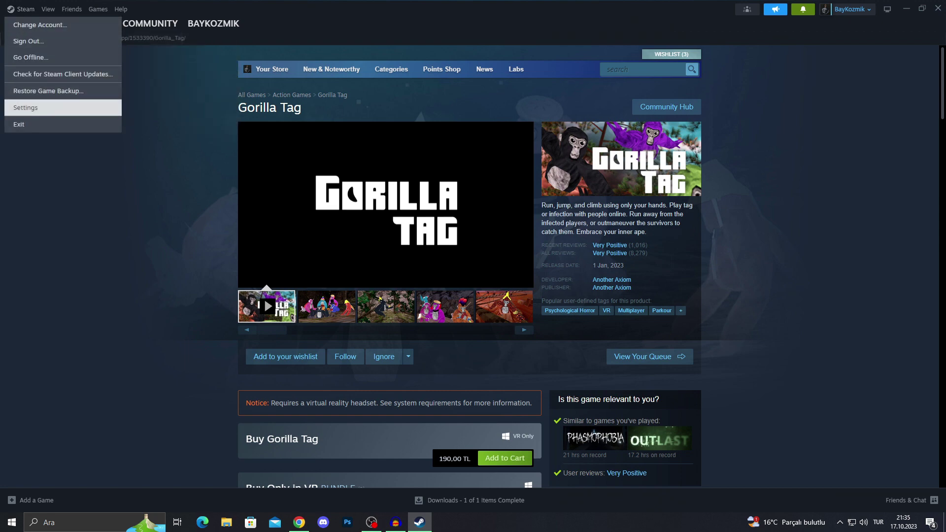
{"action": "left_click", "coordinate": [30, 107]}
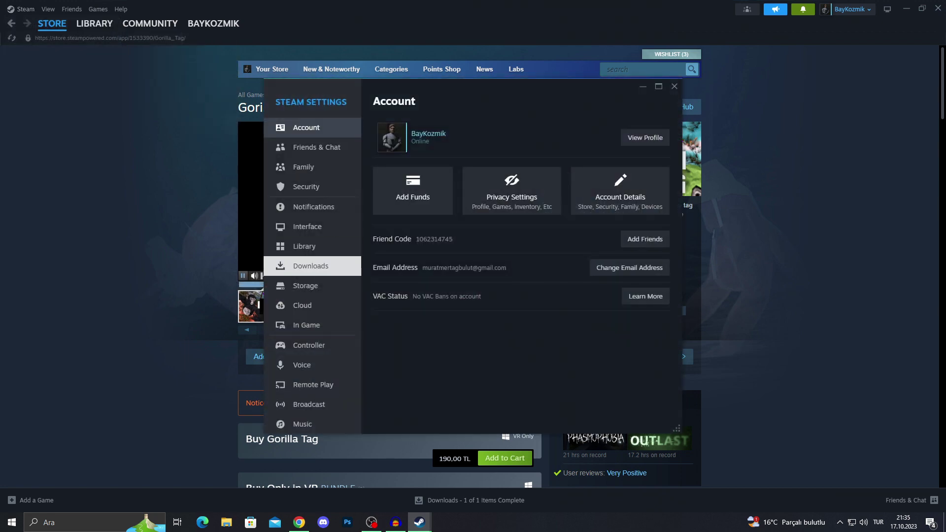
{"action": "left_click", "coordinate": [305, 285]}
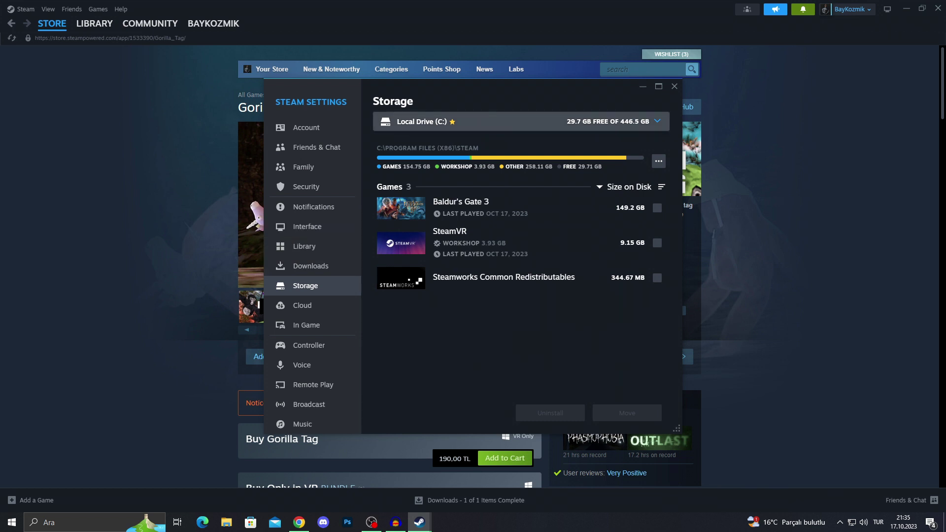
Show the Yeni Birim (E:) drive library and select Slay the Spire
{"action": "left_click", "coordinate": [517, 121]}
{"action": "left_click", "coordinate": [518, 170]}
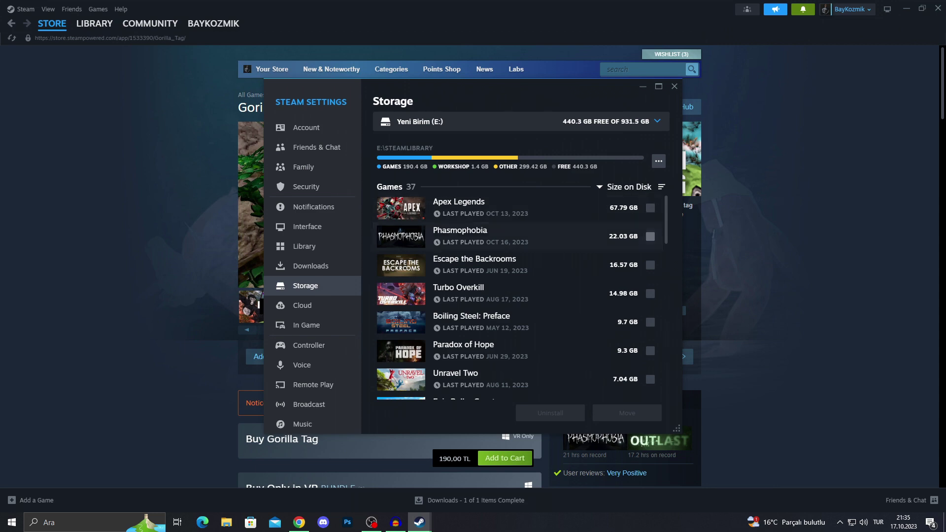
{"action": "scroll", "coordinate": [518, 259], "scroll_direction": "down", "scroll_amount": 3}
{"action": "scroll", "coordinate": [518, 259], "scroll_direction": "down", "scroll_amount": 1}
{"action": "scroll", "coordinate": [517, 259], "scroll_direction": "down", "scroll_amount": 4}
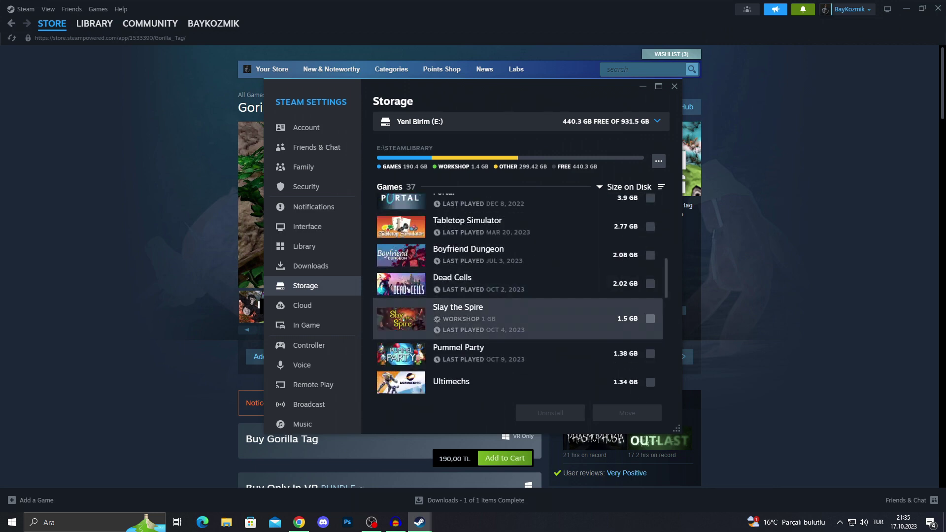
{"action": "left_click", "coordinate": [650, 319]}
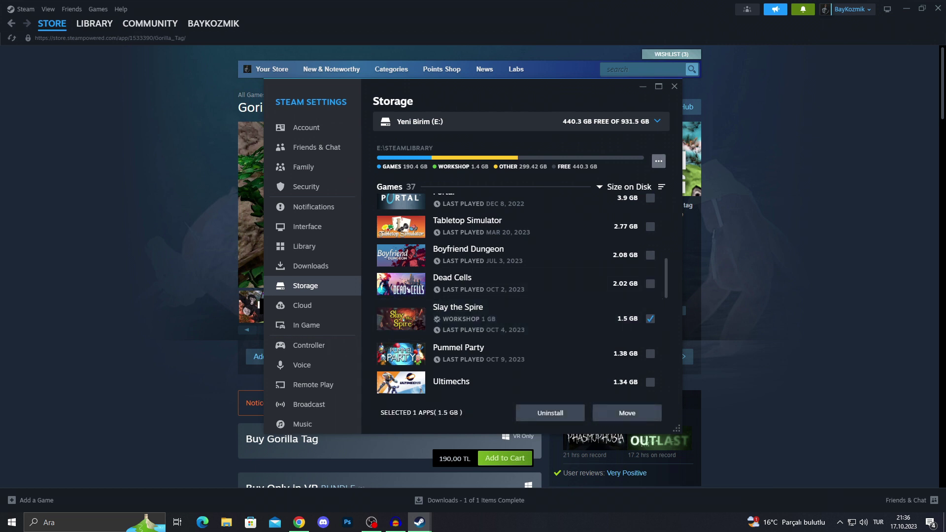
{"action": "left_click", "coordinate": [627, 413]}
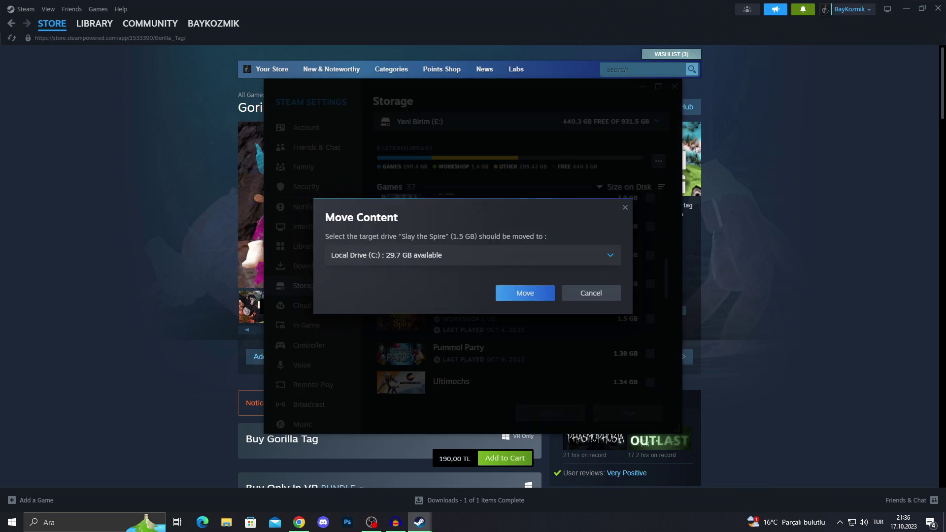
{"action": "left_click", "coordinate": [473, 255]}
{"action": "left_click", "coordinate": [394, 281]}
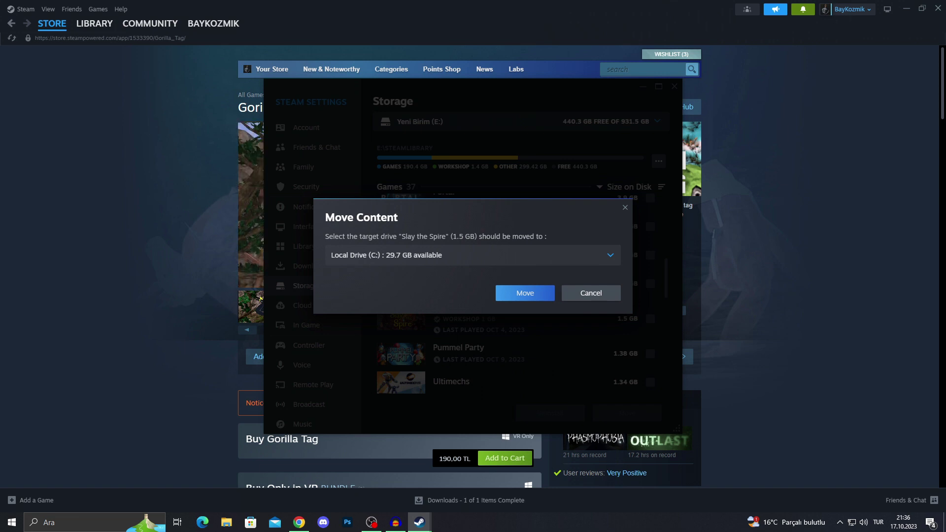
{"action": "left_click", "coordinate": [591, 293]}
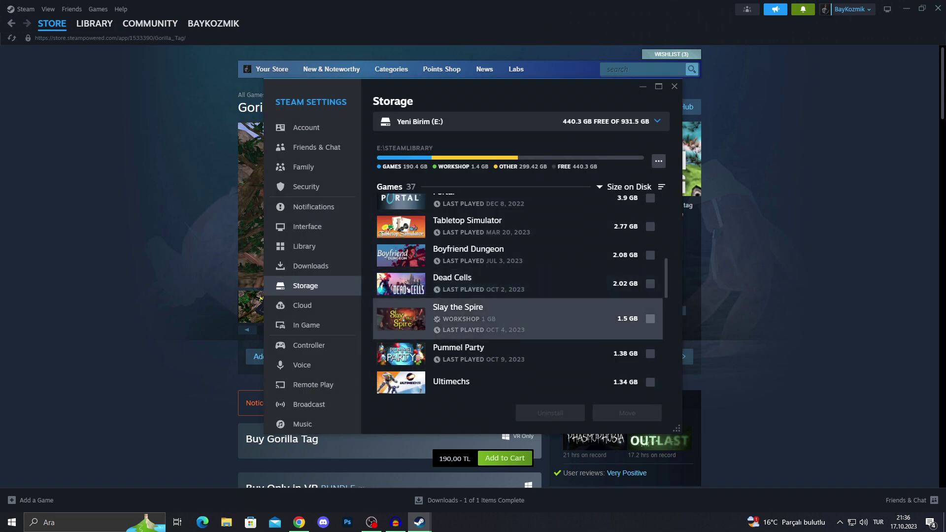
{"action": "scroll", "coordinate": [517, 311], "scroll_direction": "down", "scroll_amount": 2}
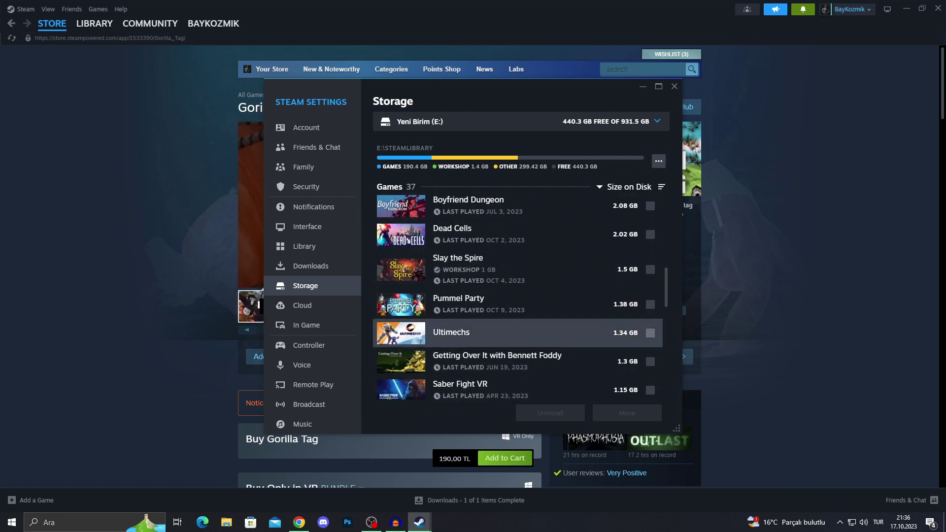
Select Ultimechs, cancel its uninstall confirmation, and close the Steam Settings window
{"action": "left_click", "coordinate": [650, 333]}
{"action": "left_click", "coordinate": [550, 412]}
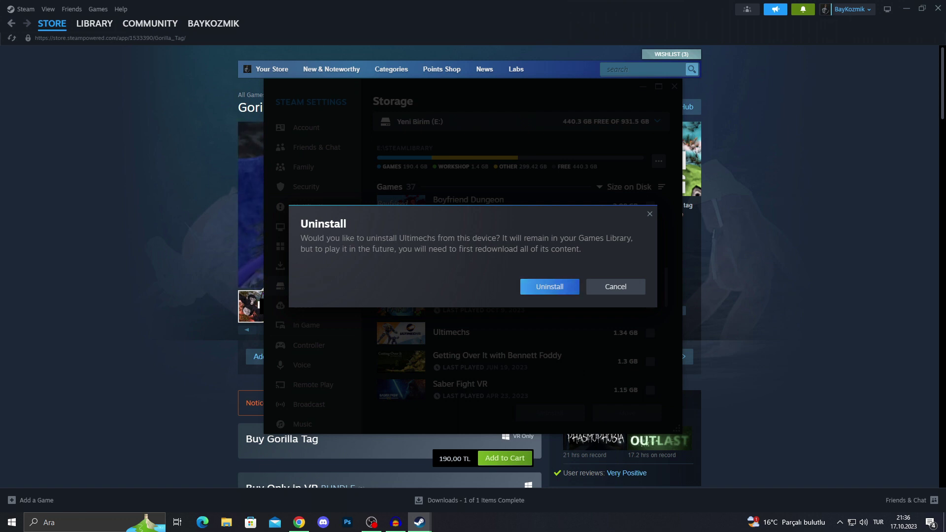
{"action": "key", "text": "Escape"}
{"action": "left_click", "coordinate": [675, 86]}
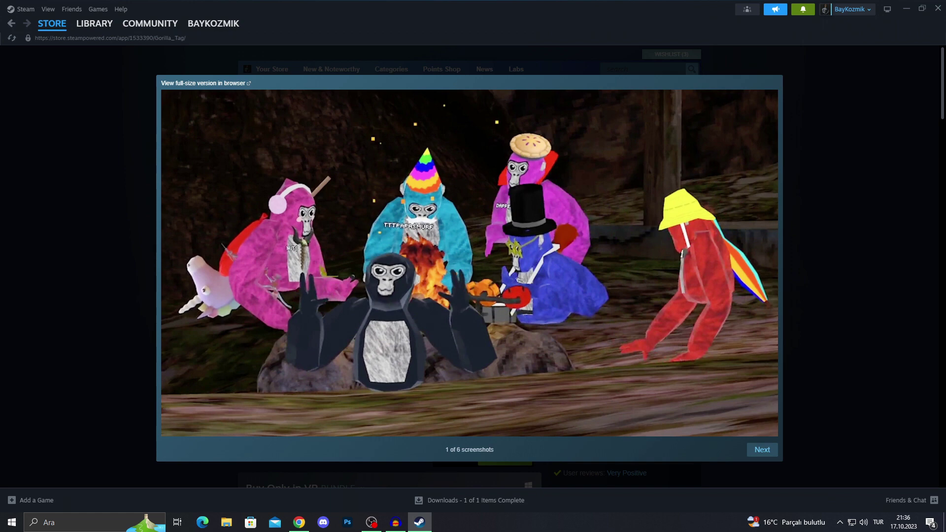
Close the enlarged Gorilla Tag screenshot with Esc
{"action": "key", "text": "Escape"}
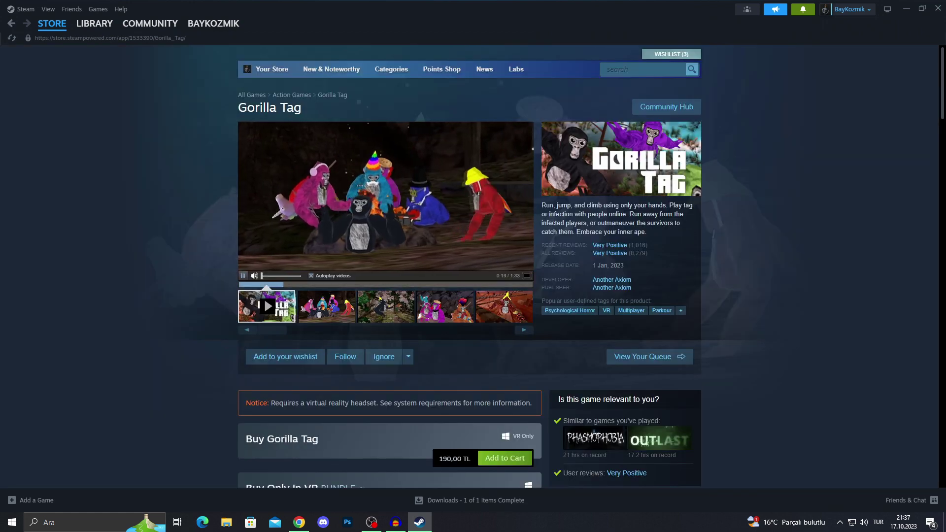